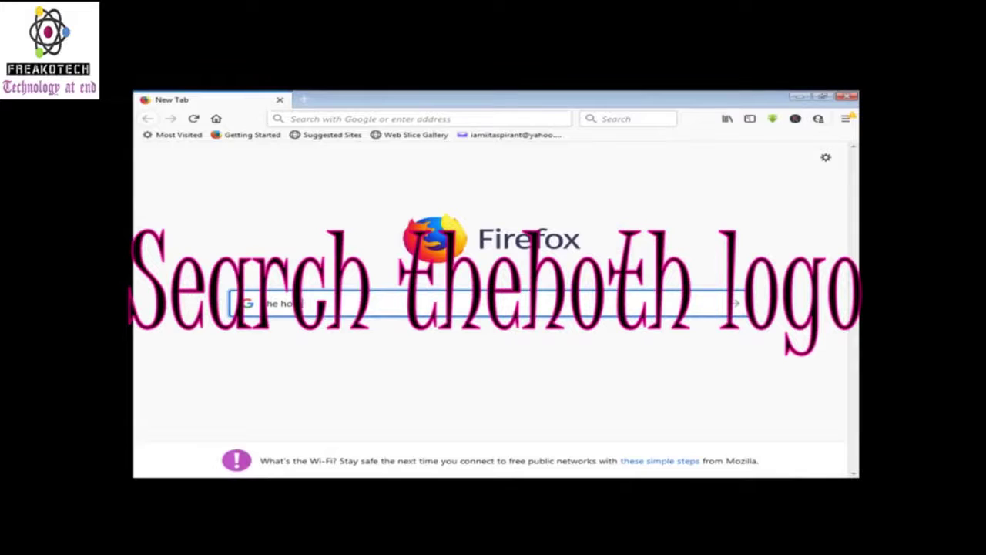
Search the web for 'the hoth logo' in Firefox
text(logo)
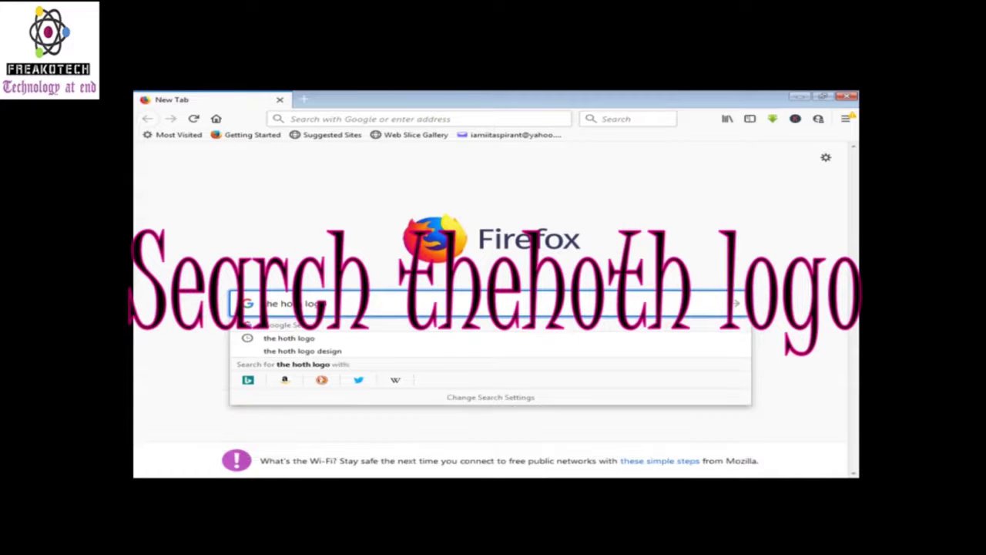
key(Return)
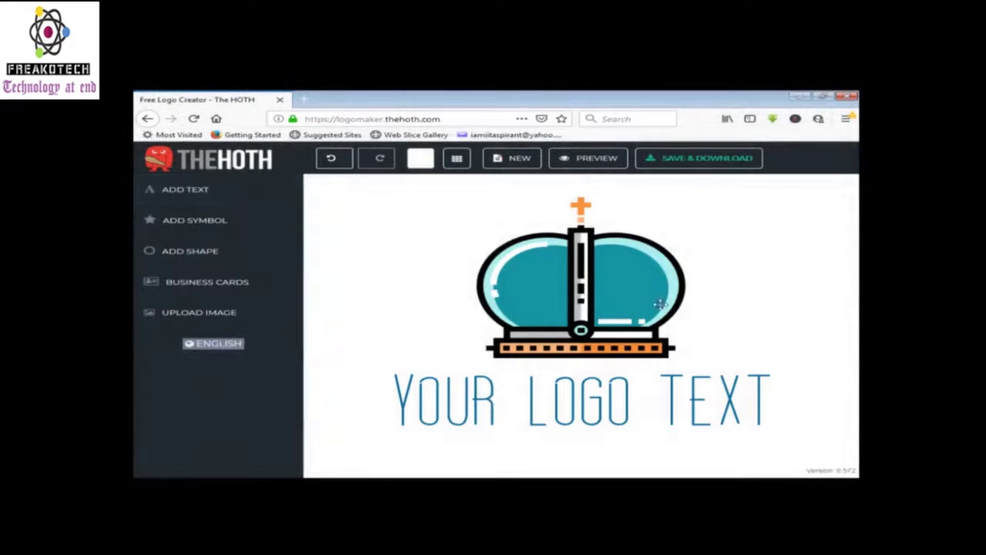
Delete the sample crown symbol and the YOUR LOGO TEXT placeholder from the canvas
click(605, 299)
right_click(662, 295)
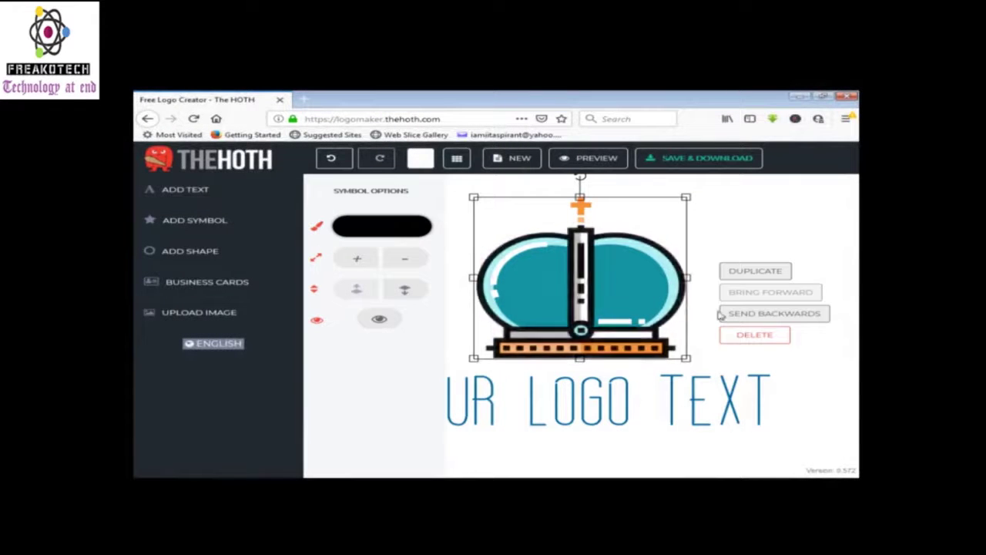
click(771, 335)
click(609, 405)
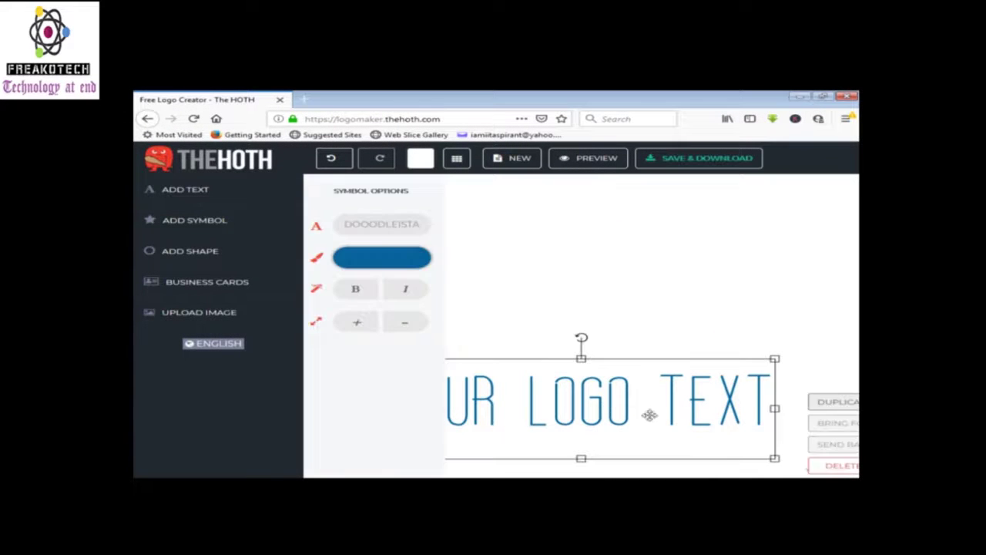
click(836, 467)
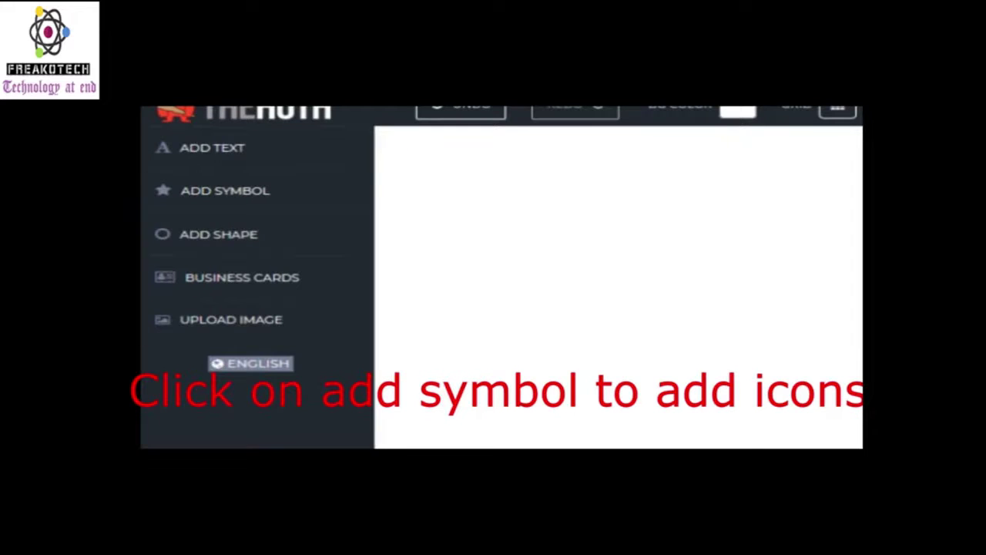
Add the round scissors icon from the Business symbol library to the canvas
click(271, 197)
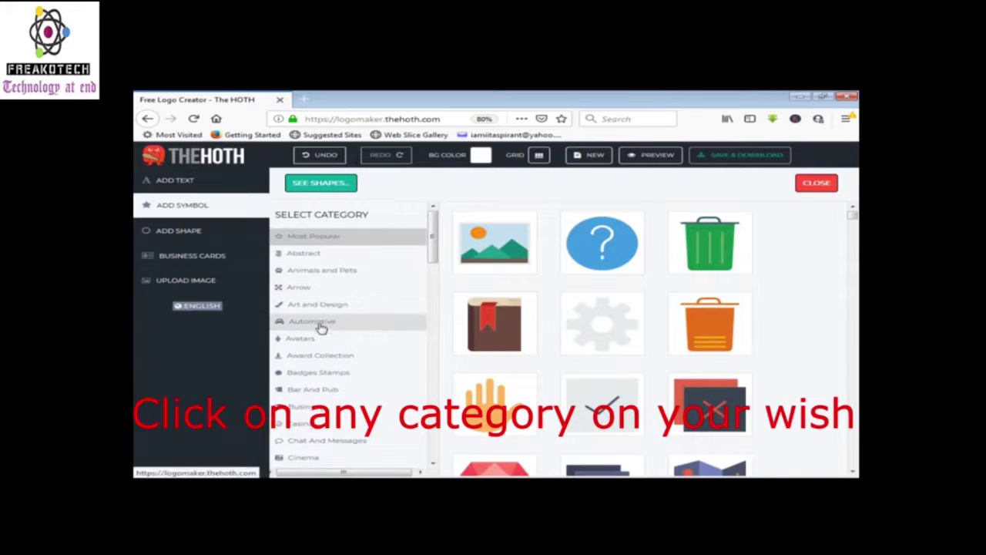
scroll(324, 324, down, 3)
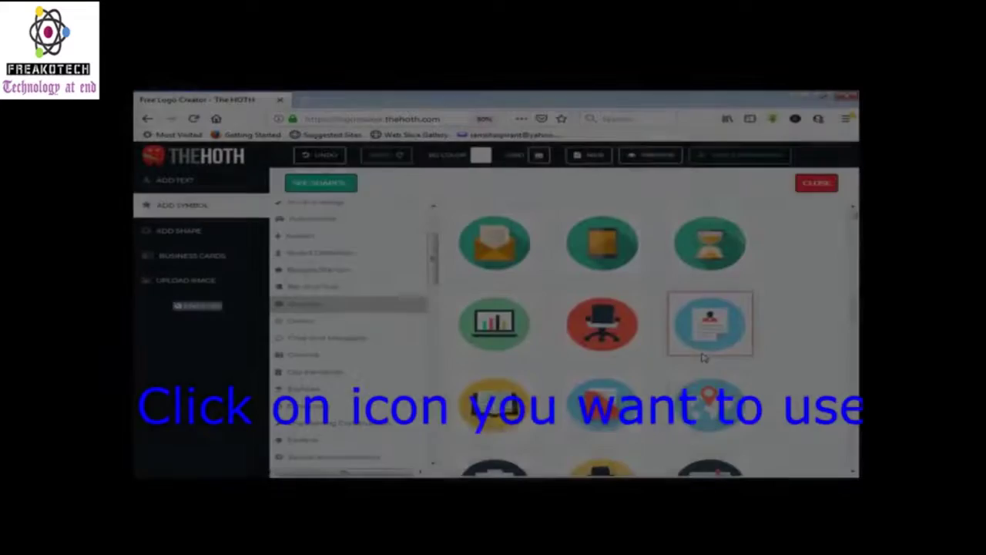
scroll(704, 354, down, 5)
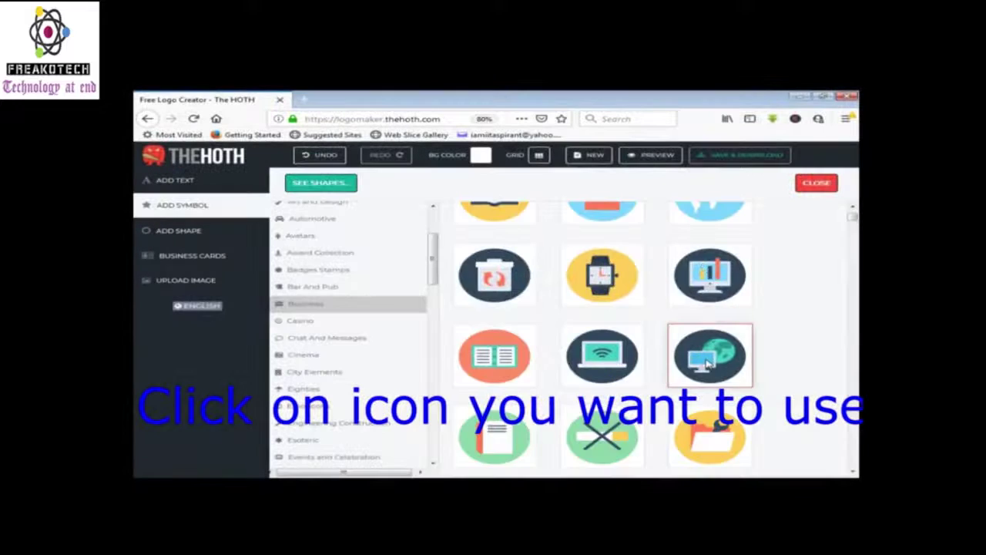
scroll(707, 362, down, 10)
scroll(707, 362, down, 10)
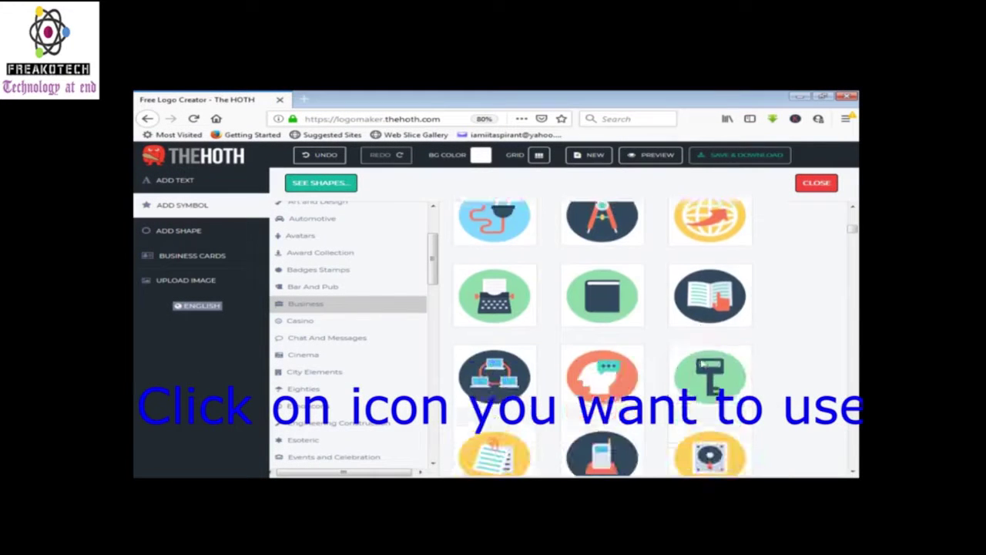
scroll(701, 358, up, 1)
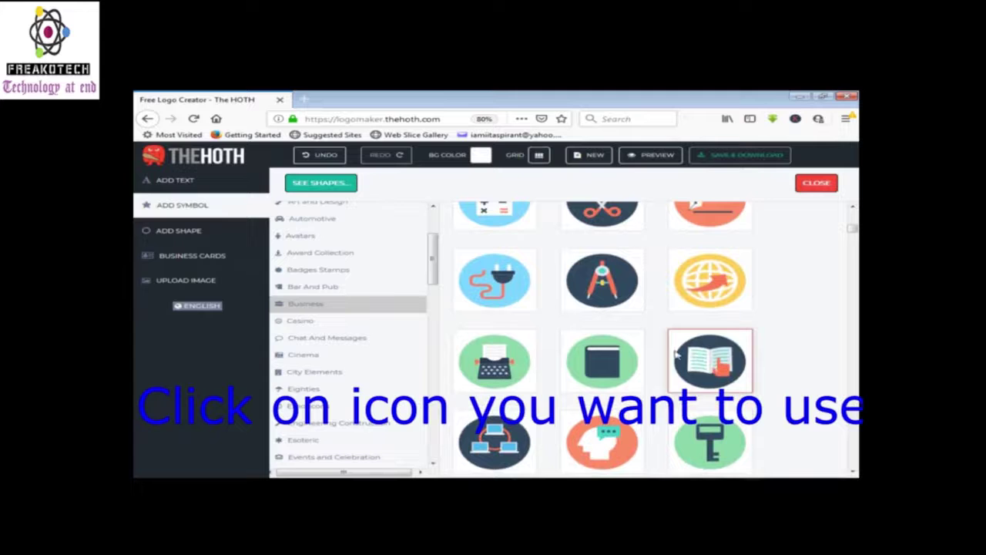
scroll(675, 353, up, 1)
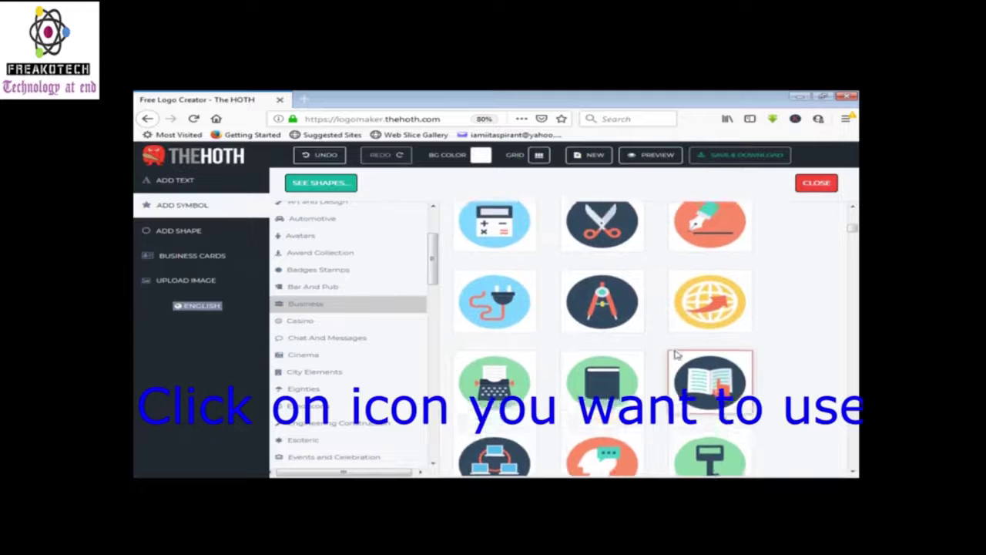
click(603, 238)
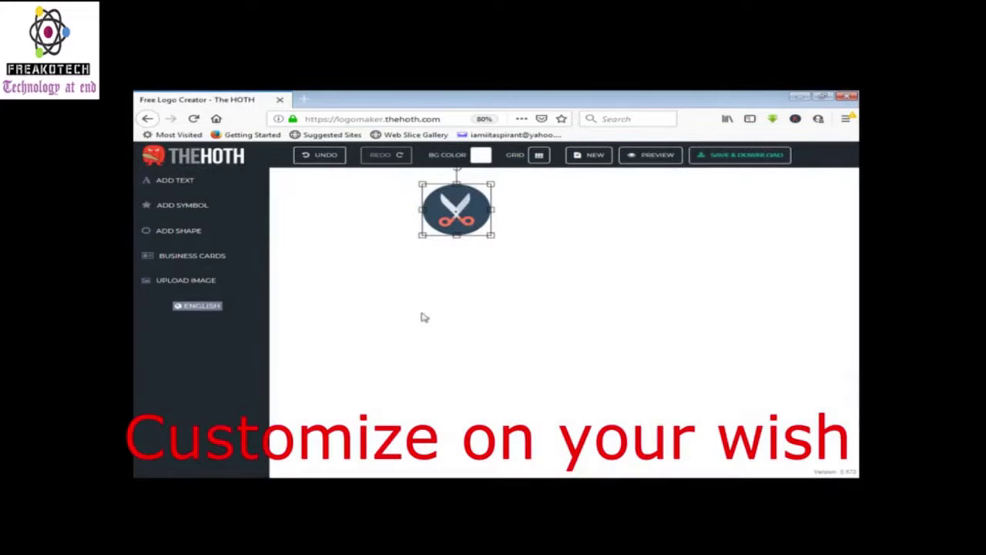
Move the scissors icon lower, colour its circle bright blue, and add a placeholder text element
drag(449, 203, 484, 311)
mouse_move(458, 229)
mouse_down()
mouse_move(427, 224)
mouse_move(458, 238)
mouse_up()
click(472, 267)
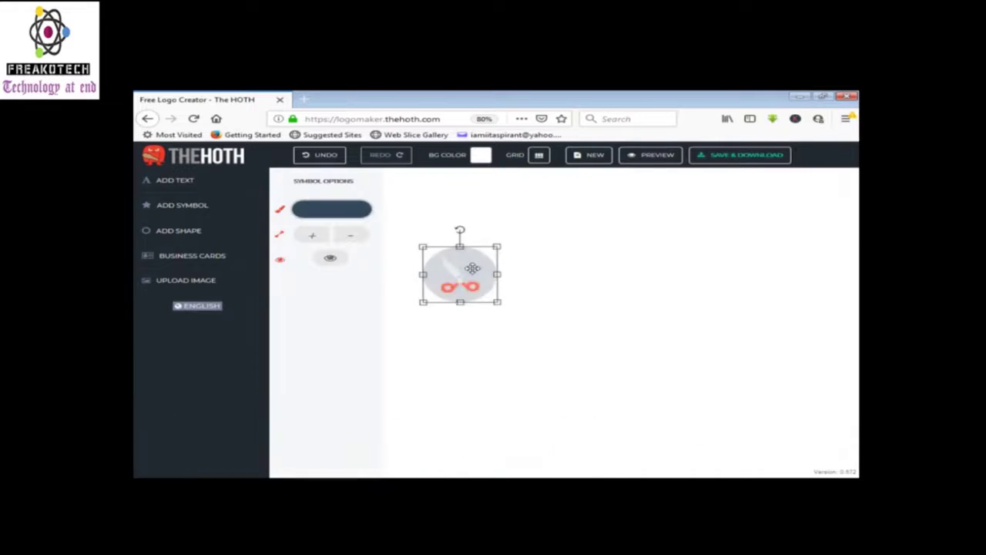
click(327, 211)
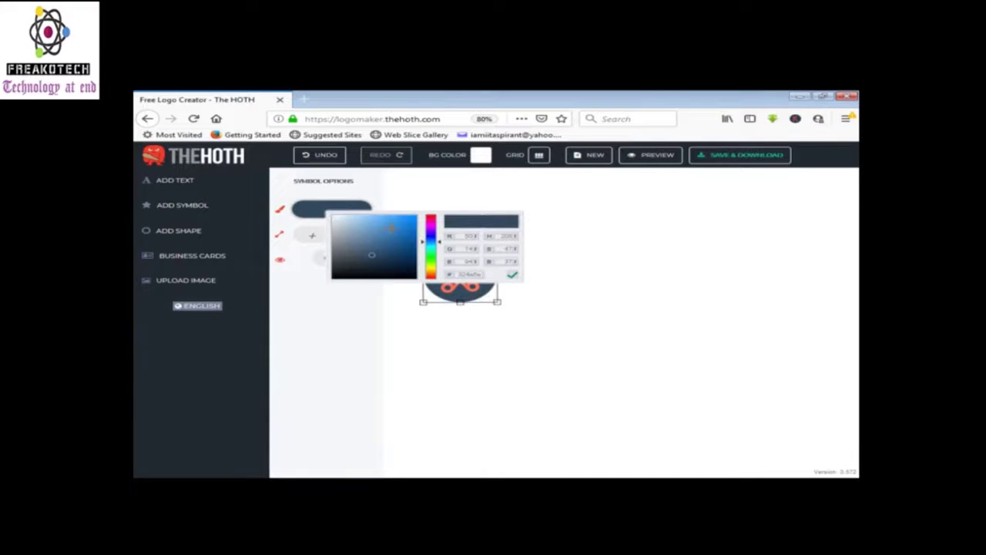
click(410, 225)
click(383, 359)
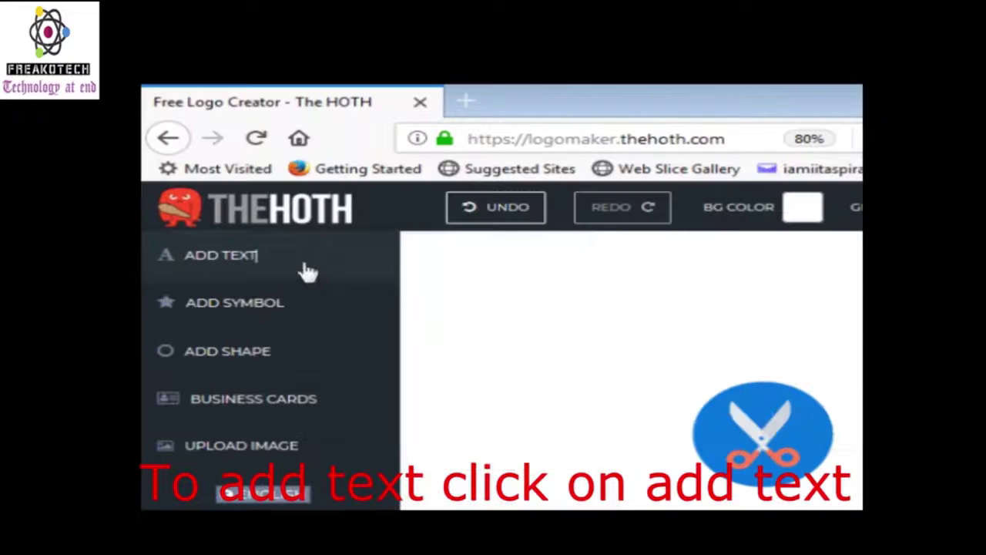
click(178, 181)
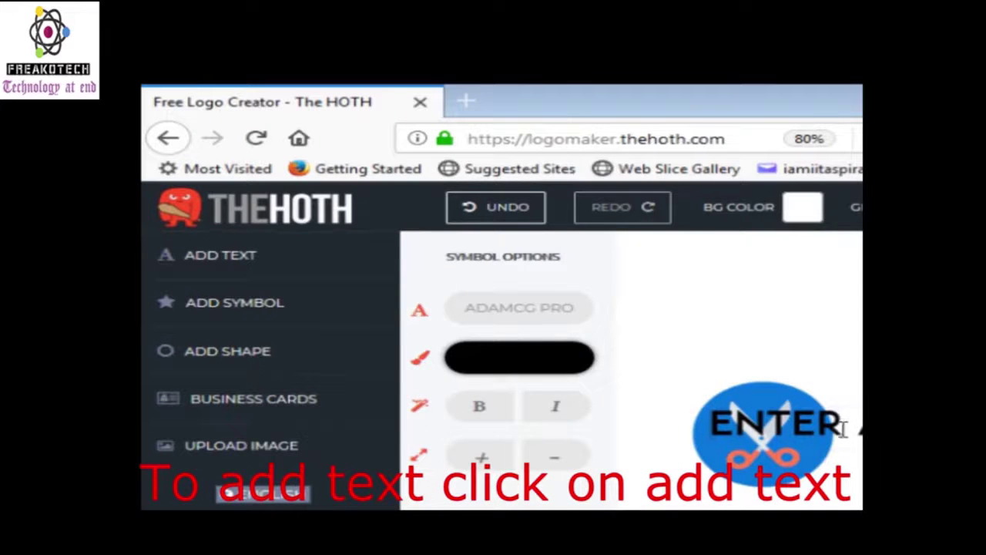
Place the placeholder text beside the scissors icon and change it to 'THE SCIENCE'
click(845, 497)
drag(856, 425, 925, 424)
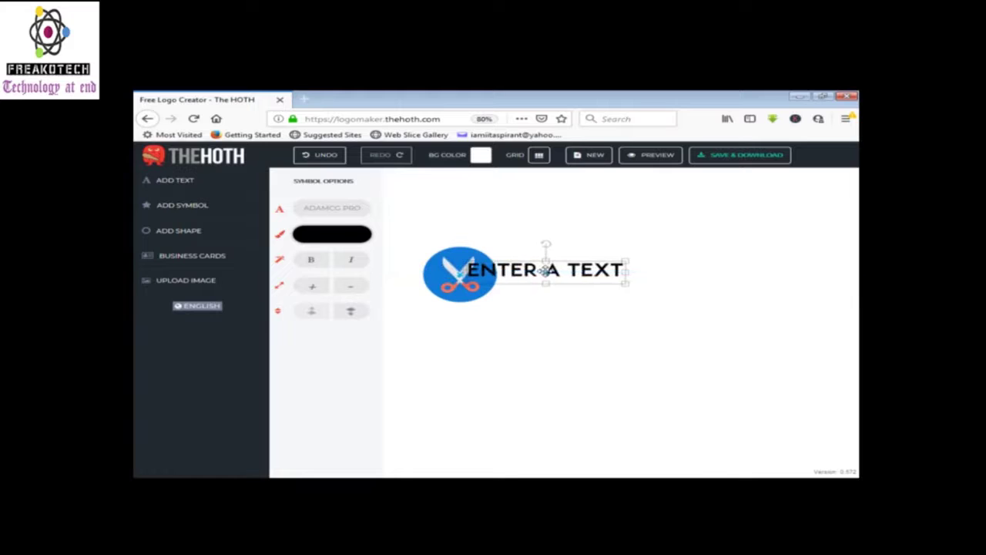
drag(545, 270, 575, 265)
click(654, 266)
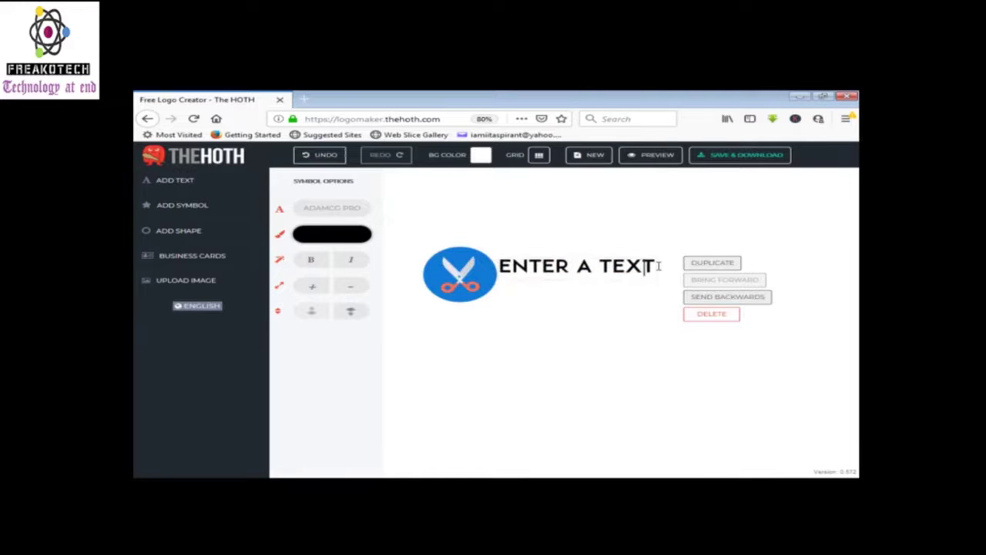
key(BackSpace)
key(BackSpace)
key(BackSpace)
key(BackSpace)
key(BackSpace)
key(BackSpace)
key(BackSpace)
key(BackSpace)
key(BackSpace)
key(BackSpace)
key(BackSpace)
key(BackSpace)
text(THE SCI)
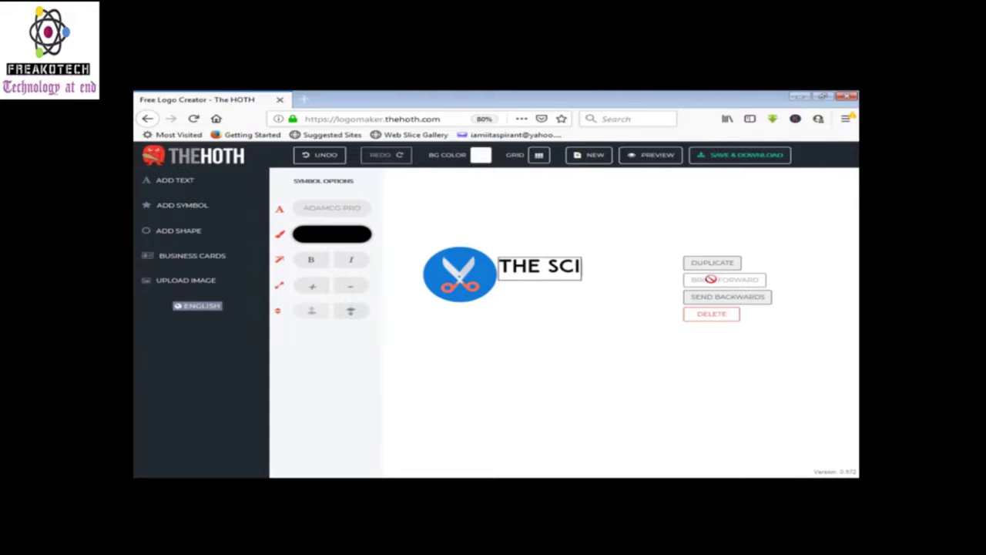
text(ENCE)
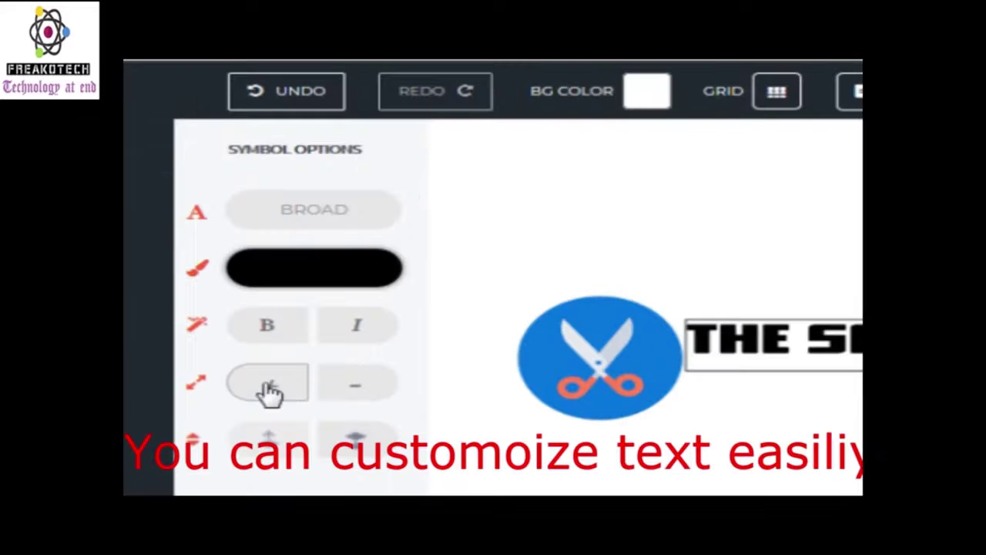
Give the text the CHUNKY font and a pink colour, nudging it slightly upward
click(315, 211)
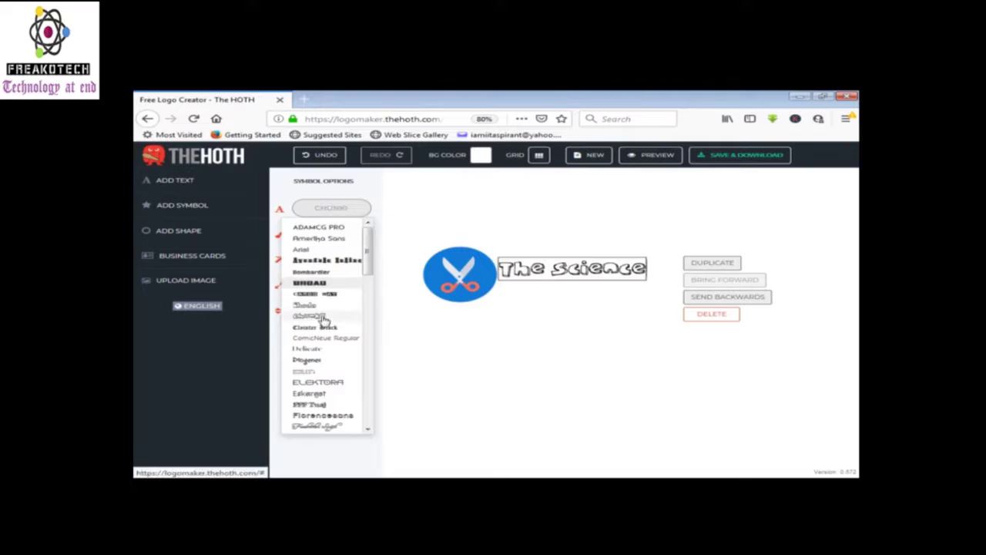
click(324, 318)
click(557, 315)
click(566, 271)
click(345, 235)
click(449, 261)
click(430, 245)
click(558, 358)
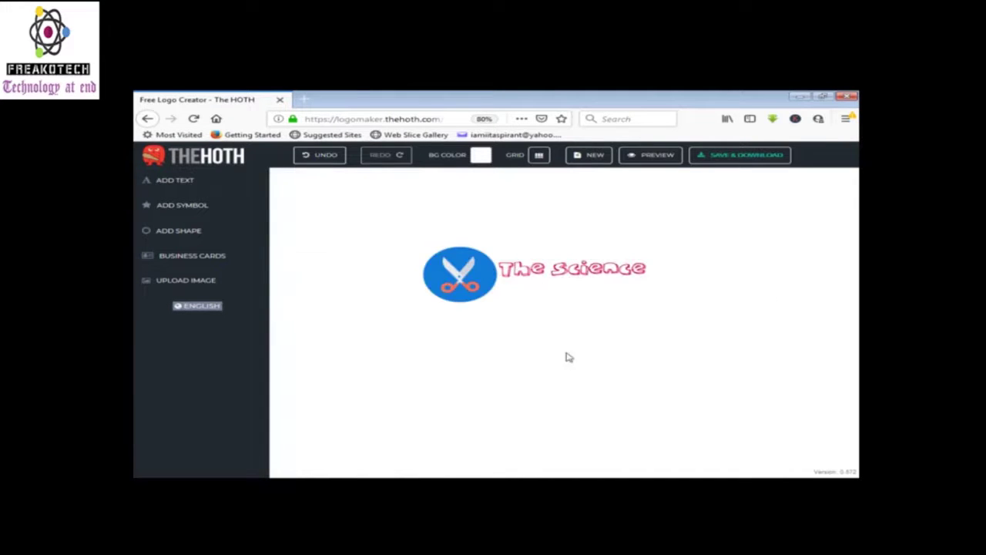
drag(555, 272, 555, 267)
Duplicate 'The Science' text and change the copy to 'Knowledge'
click(539, 346)
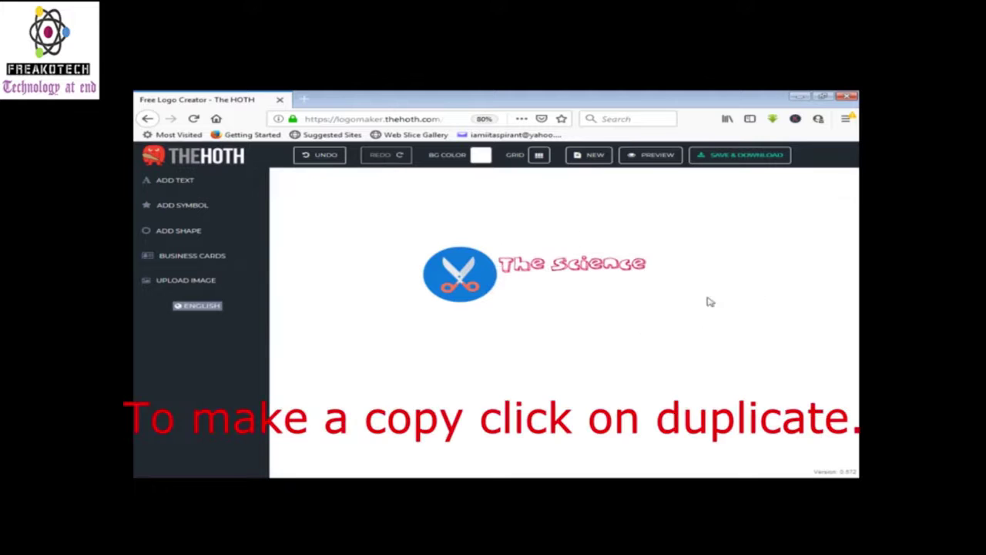
click(591, 269)
right_click(591, 269)
click(706, 272)
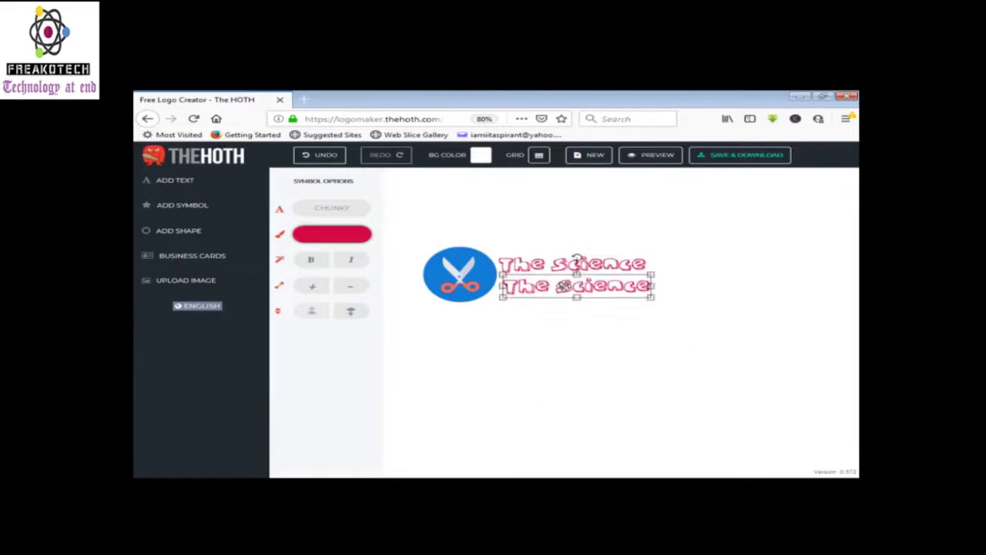
right_click(524, 286)
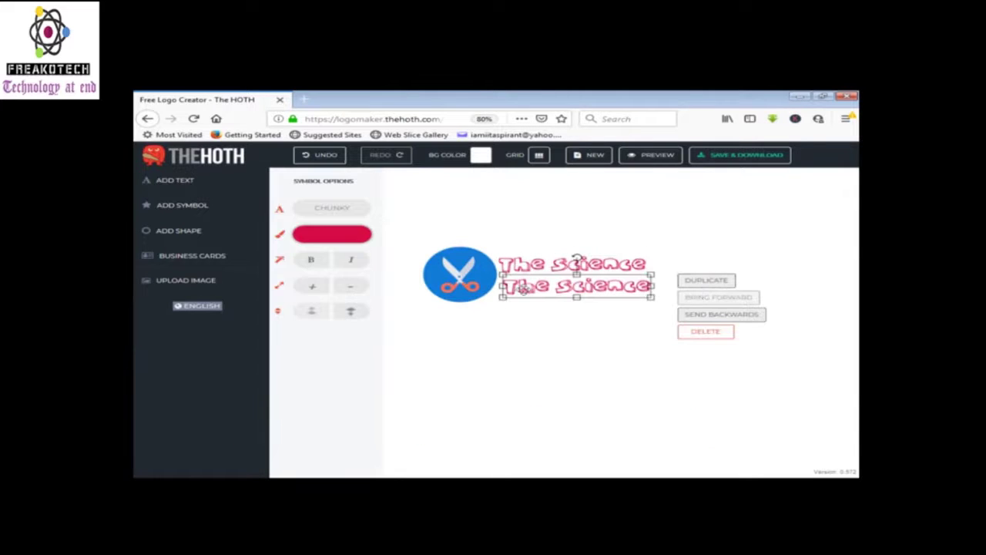
click(639, 285)
key(BackSpace)
key(BackSpace)
key(BackSpace)
key(BackSpace)
key(BackSpace)
key(BackSpace)
key(BackSpace)
key(BackSpace)
key(BackSpace)
key(BackSpace)
key(BackSpace)
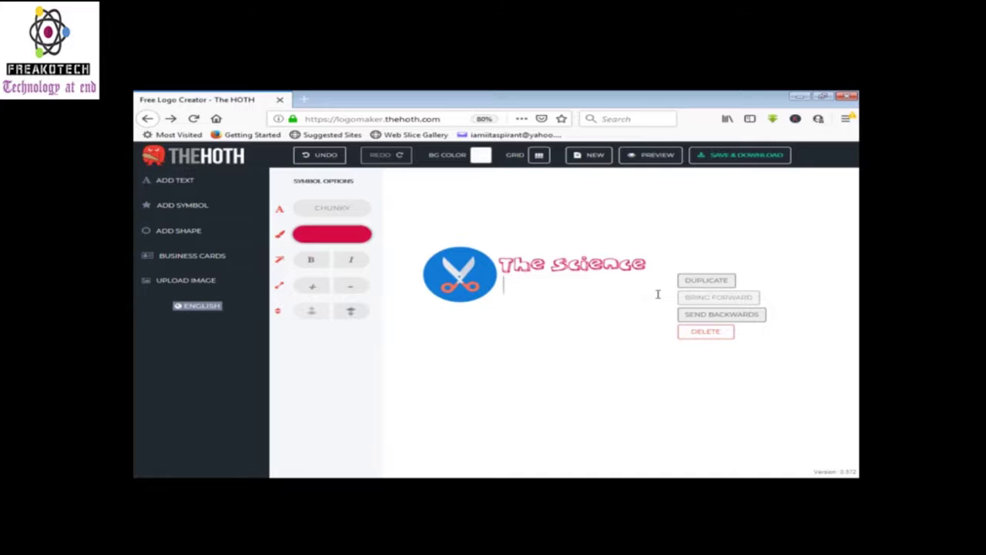
text(Knowledge)
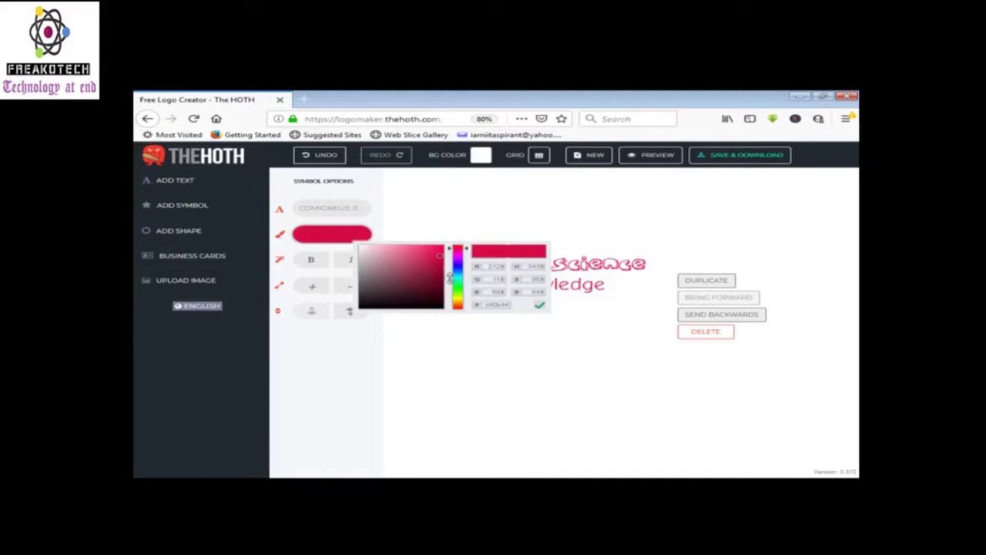
Colour the Knowledge line teal green and open the Save your logo dialog
click(429, 293)
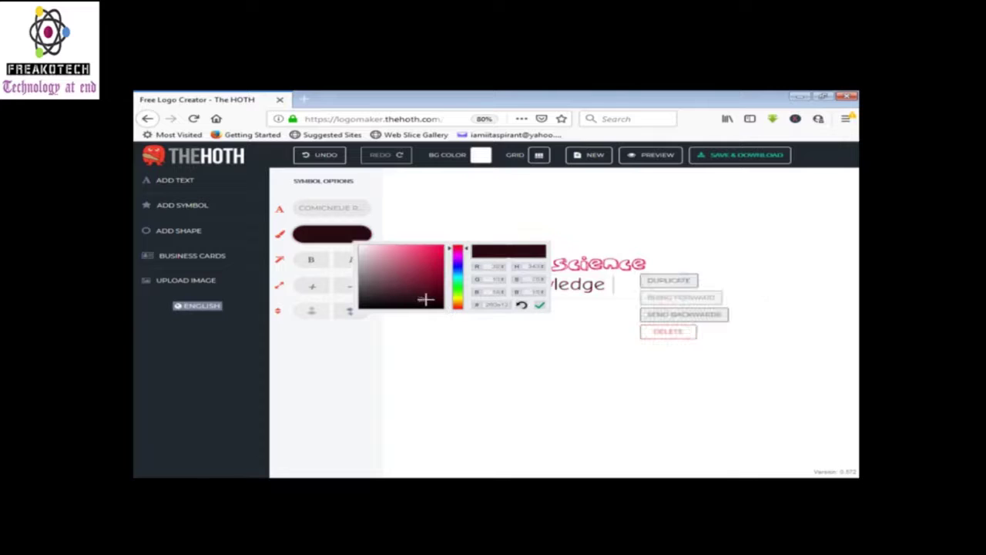
drag(459, 281, 458, 275)
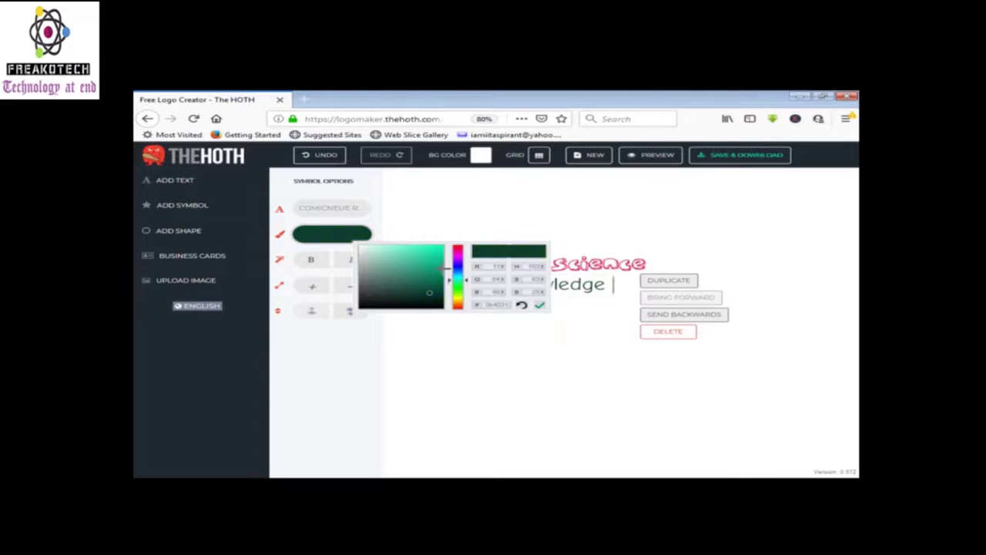
click(516, 371)
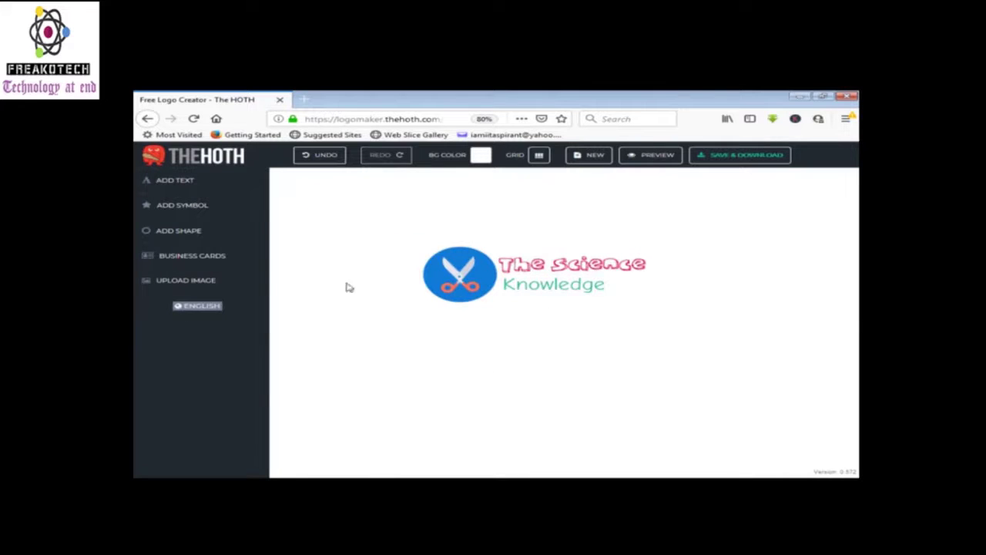
click(747, 154)
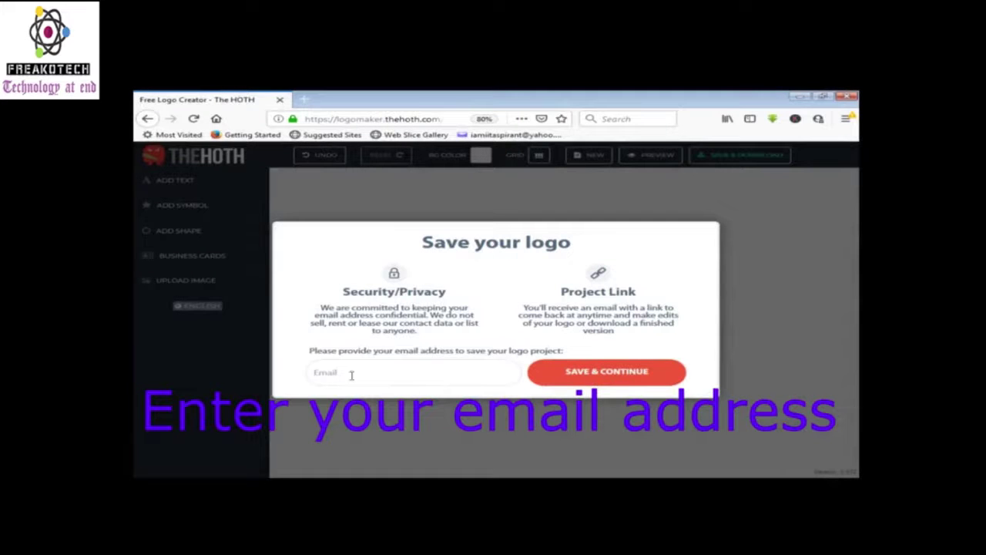
Enter the user's email address to have the logo sent, then select the editing link
click(397, 370)
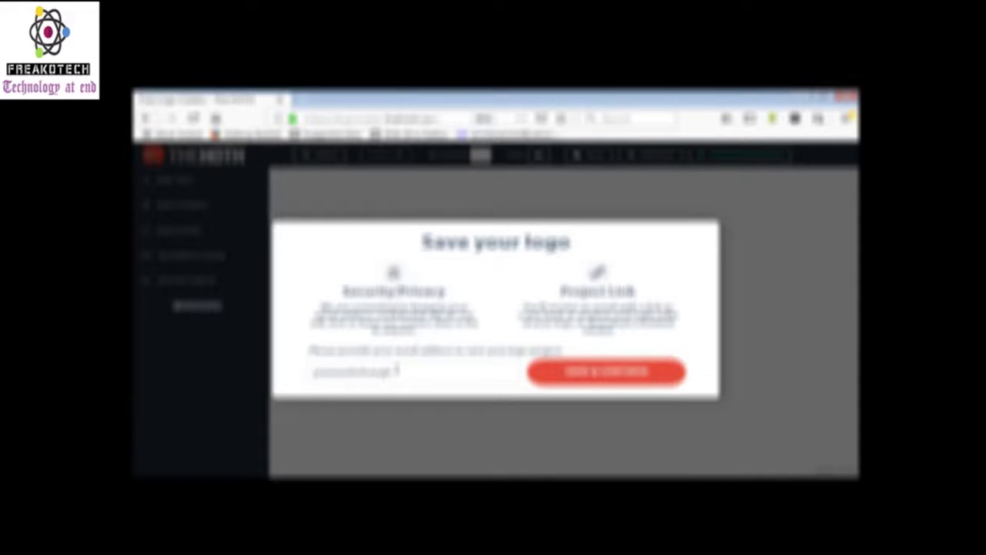
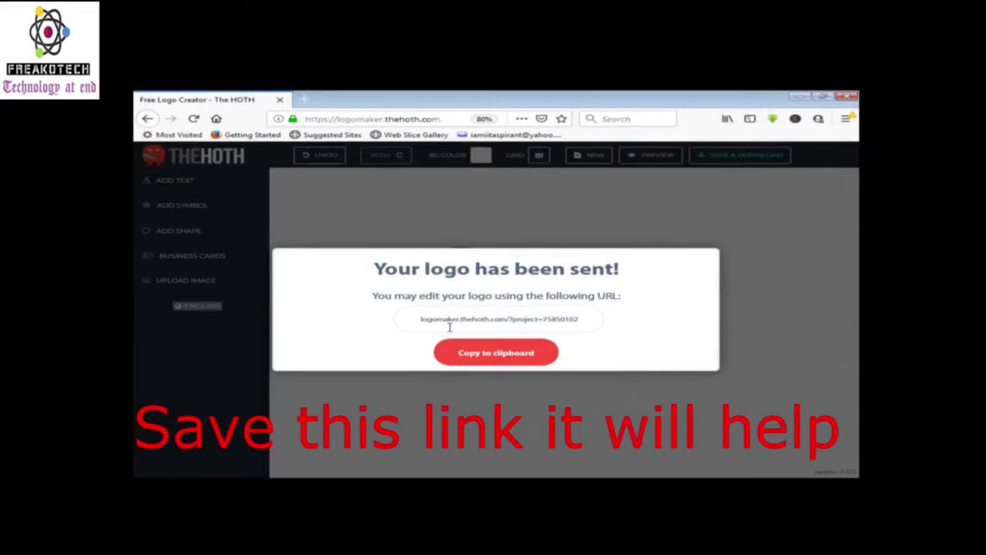
drag(422, 318, 600, 312)
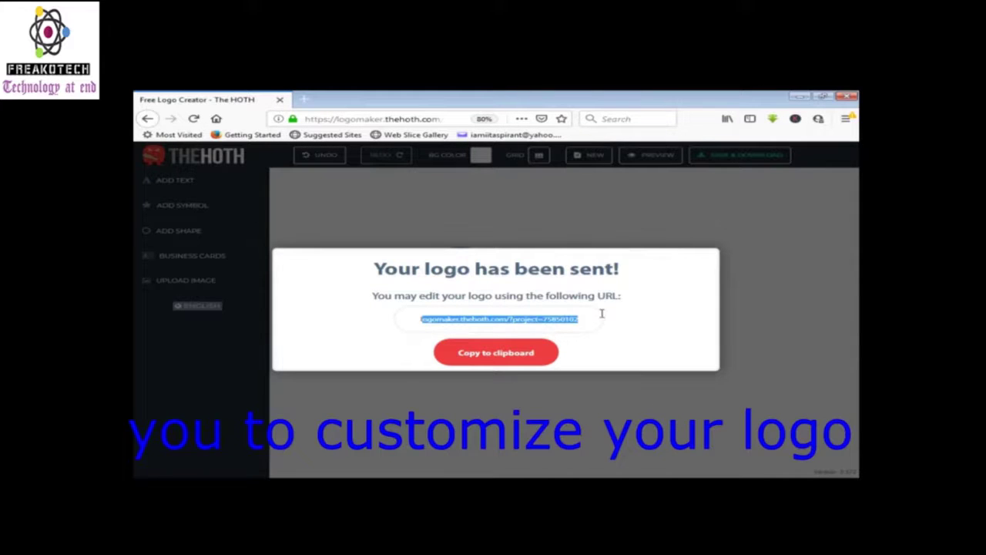
click(595, 322)
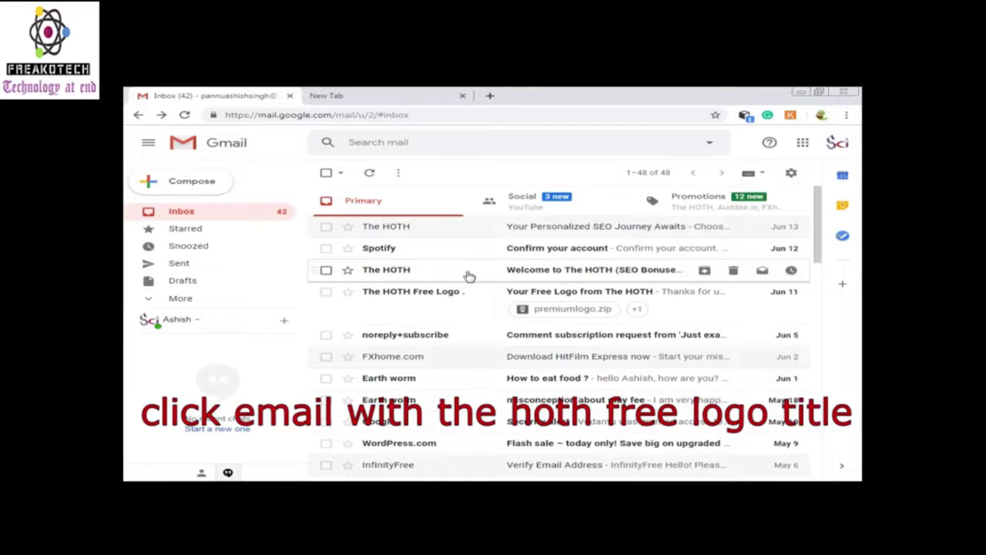
Open the 'Your Free Logo from The HOTH' email and scroll to its premiumlogo.zip attachment
click(432, 300)
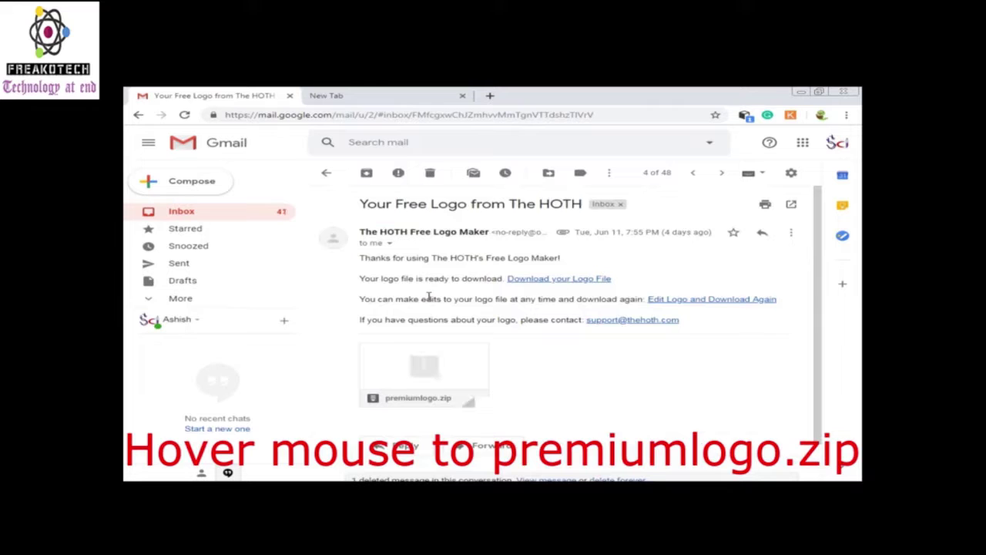
scroll(521, 282, down, 1)
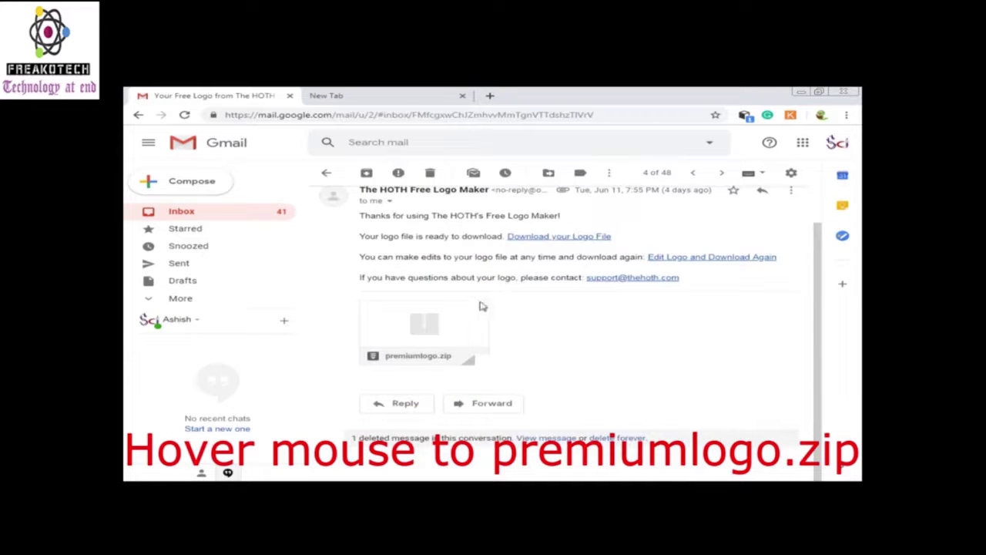
mouse_move(396, 350)
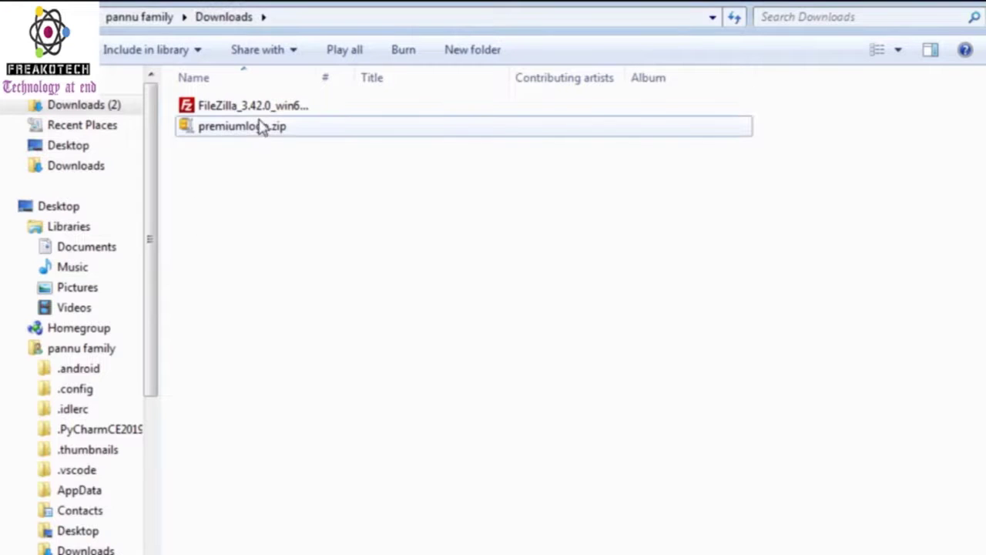
Open premiumlogo.zip from the Downloads folder in WinZip
click(289, 141)
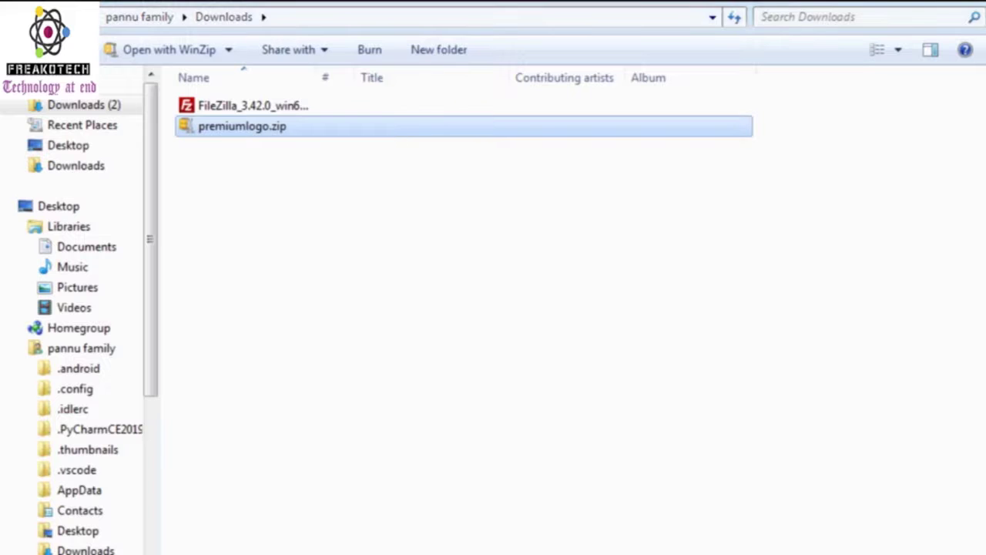
key(Return)
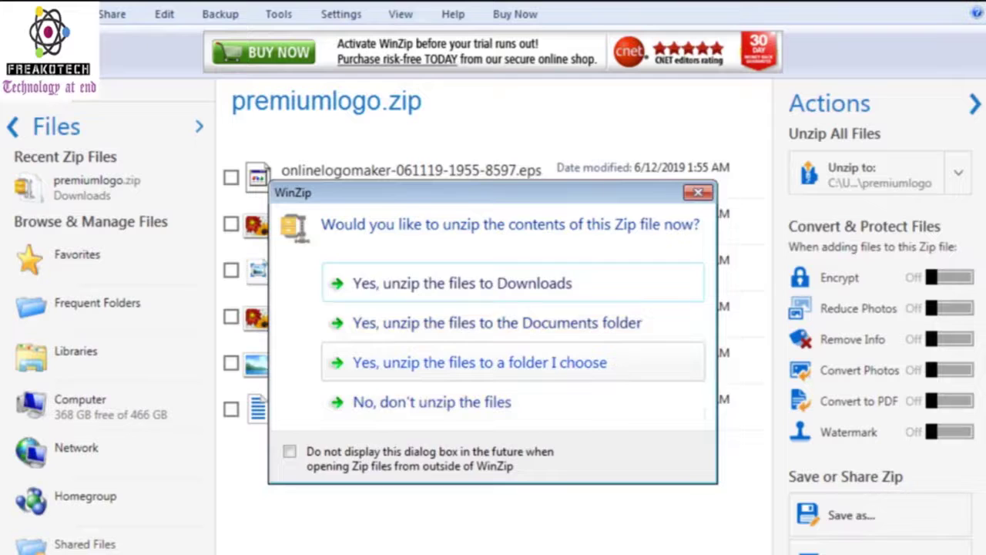
Extract premiumlogo.zip into Downloads, then preview one extracted logo image and close it
key(Escape)
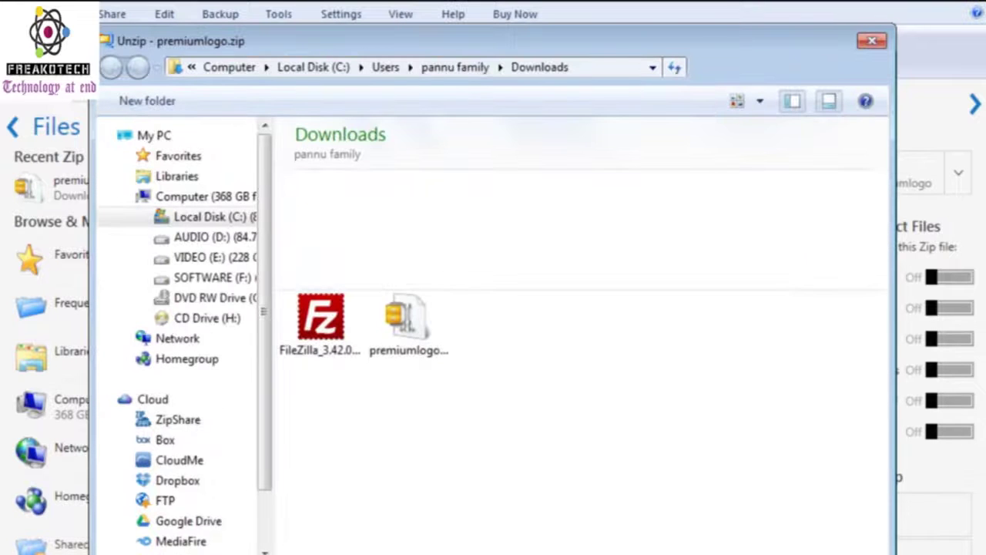
key(Return)
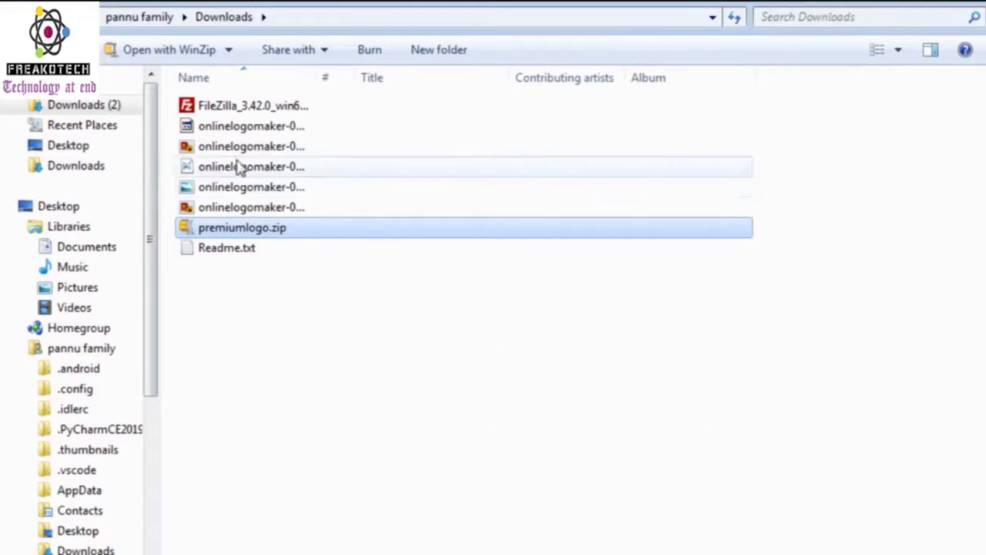
click(258, 130)
click(294, 151)
double_click(296, 150)
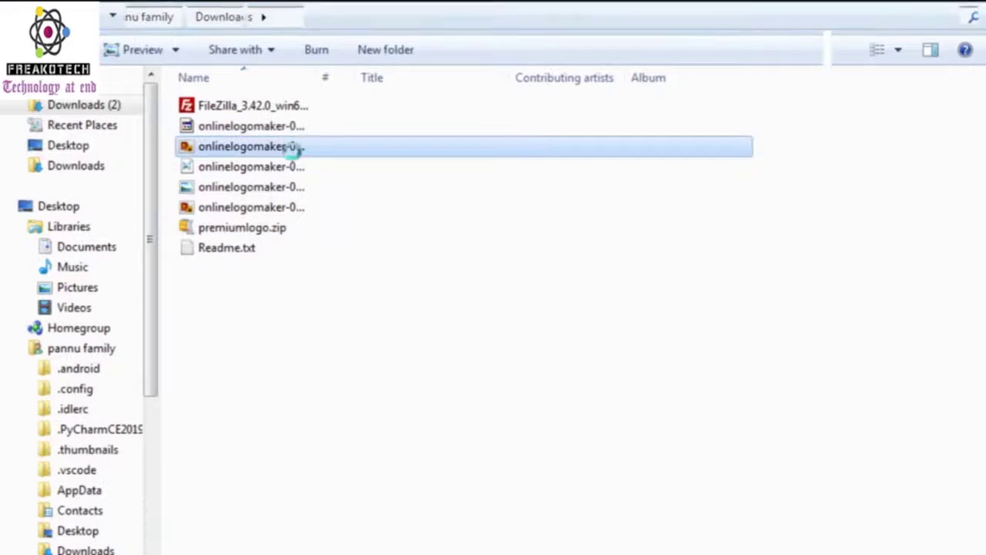
click(968, 1)
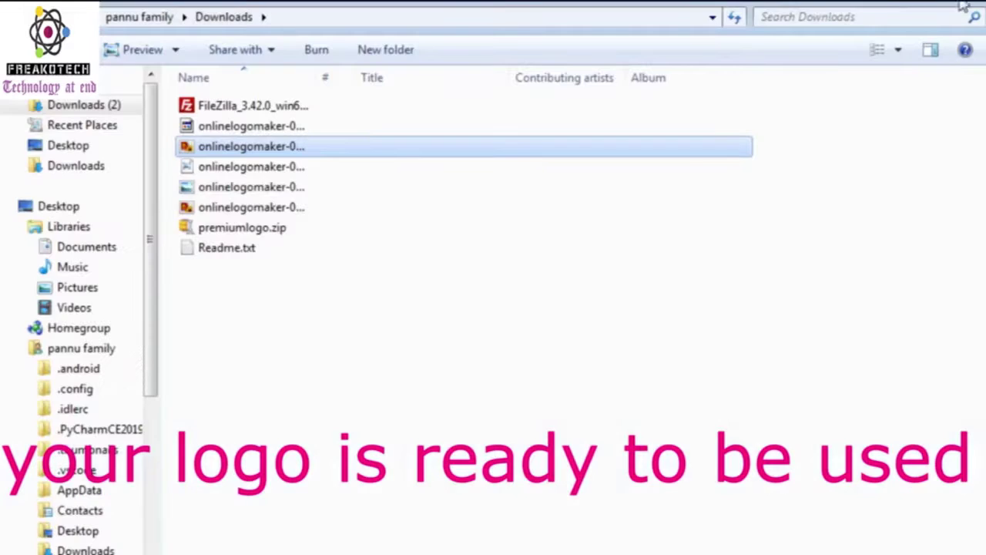